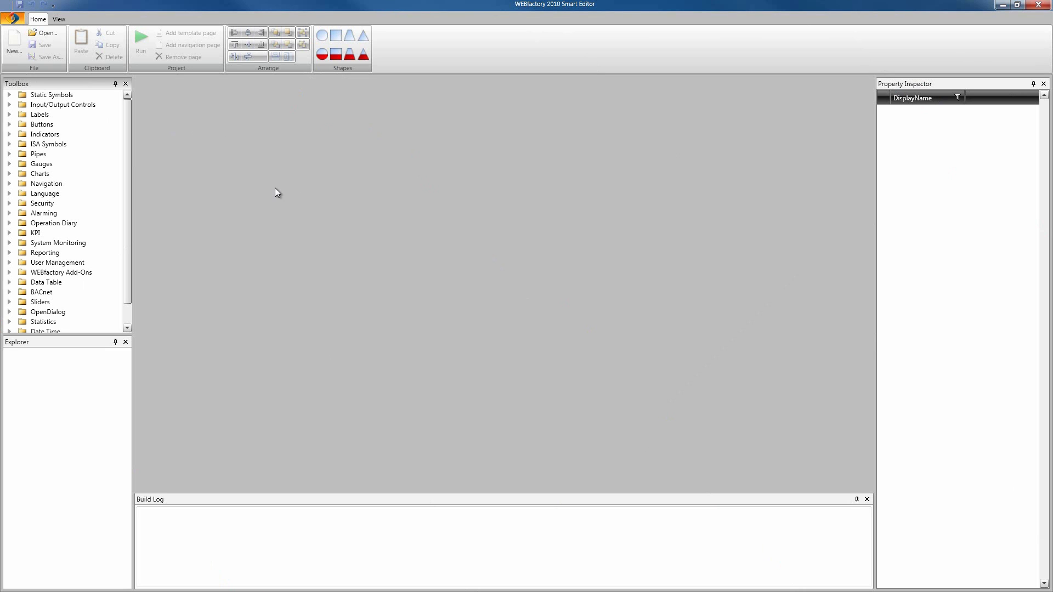
# Step: Create a new project named SmartEditorIntro with a blank Page
pyautogui.click(14, 41)
pyautogui.doubleClick(503, 284)
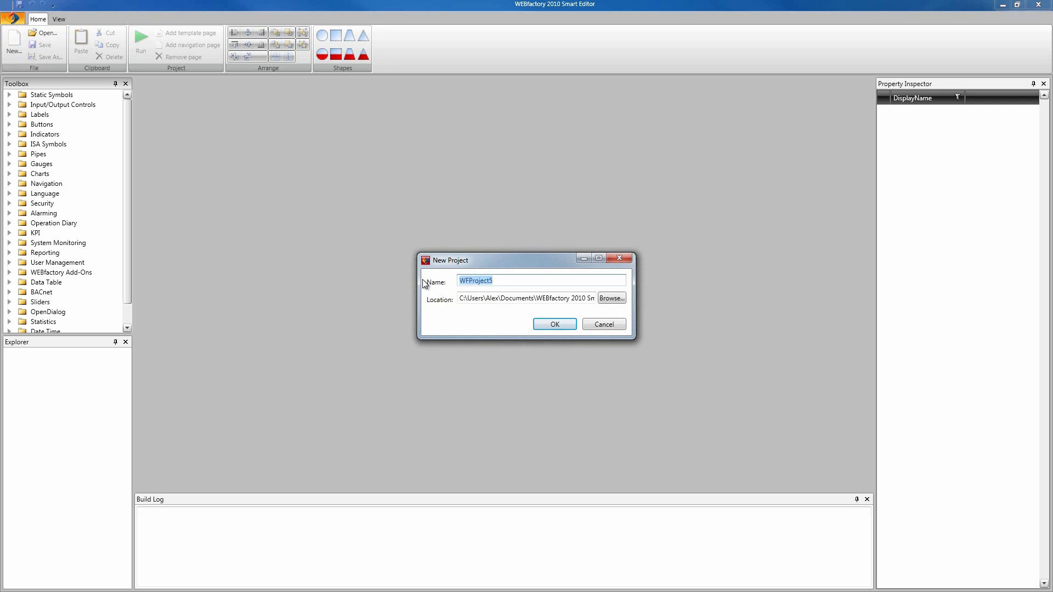
pyautogui.write('SmartEditorIntro')
pyautogui.click(545, 325)
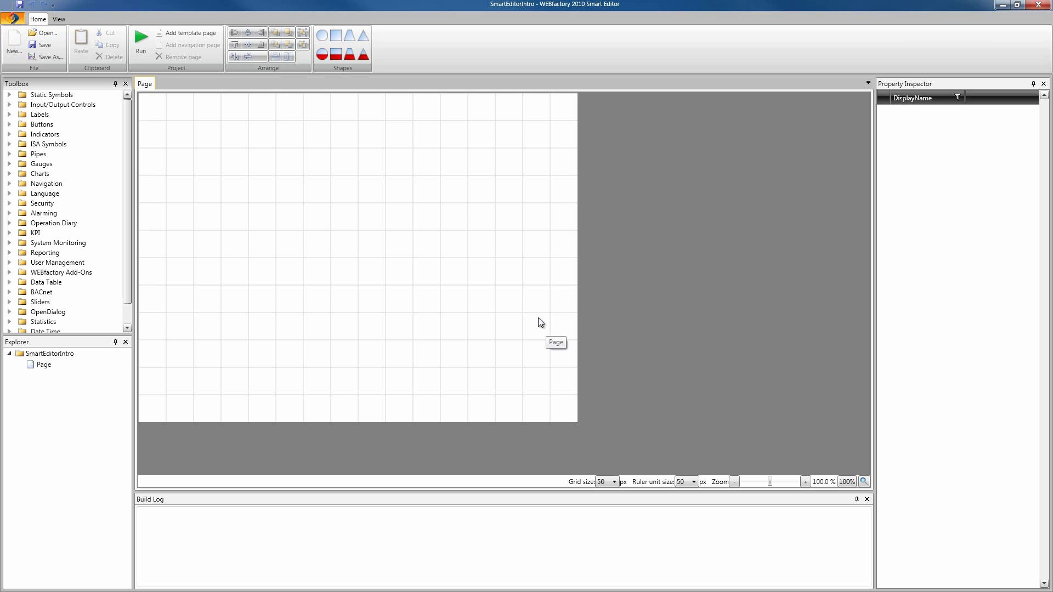
# Step: Select the Page and expand its Appearance, Misc and Signals property groups
pyautogui.click(49, 366)
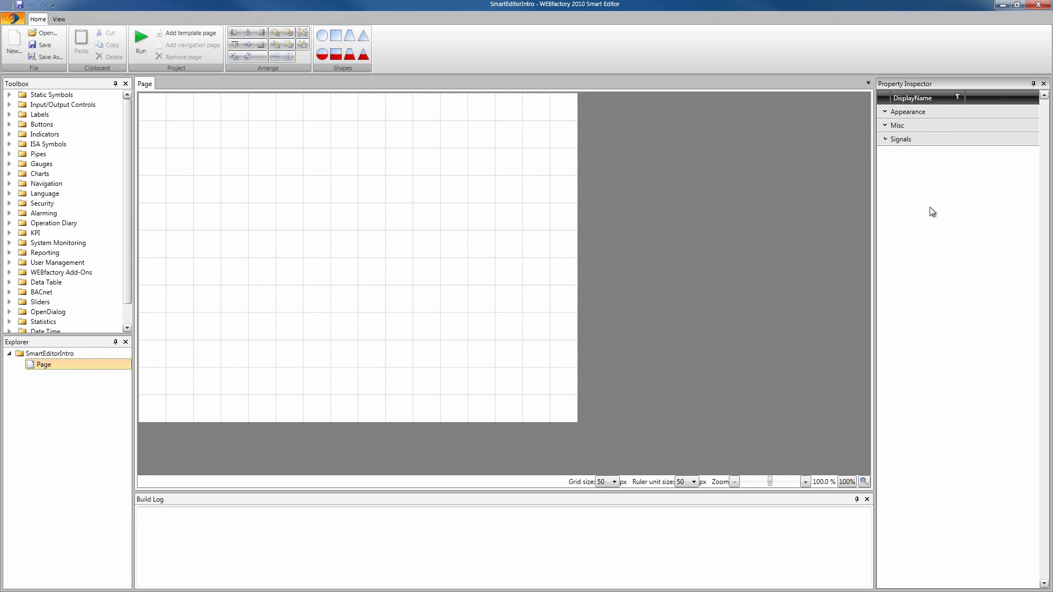
pyautogui.click(885, 112)
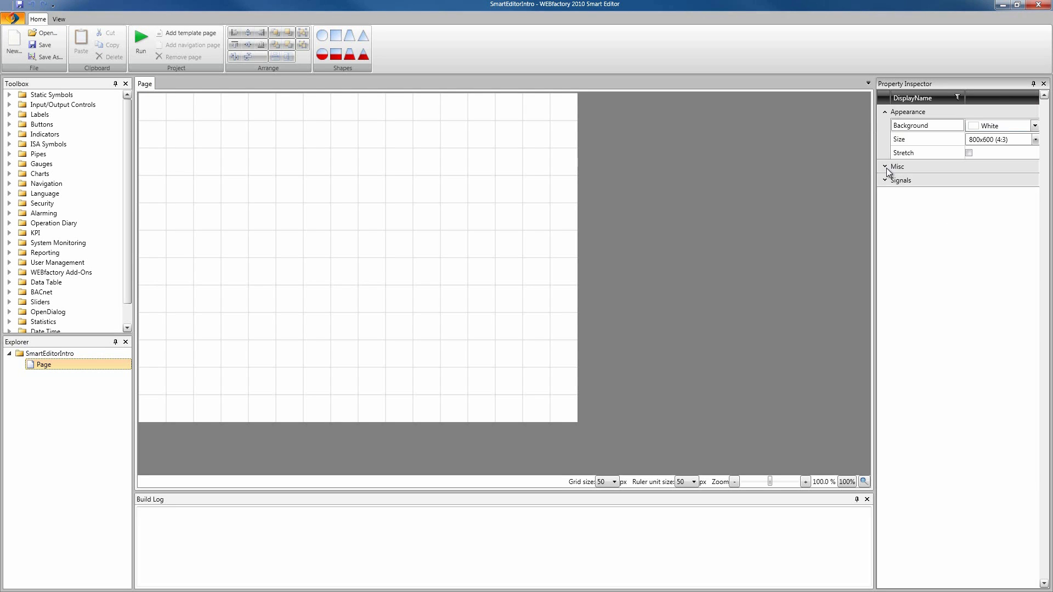
pyautogui.click(885, 167)
pyautogui.click(886, 195)
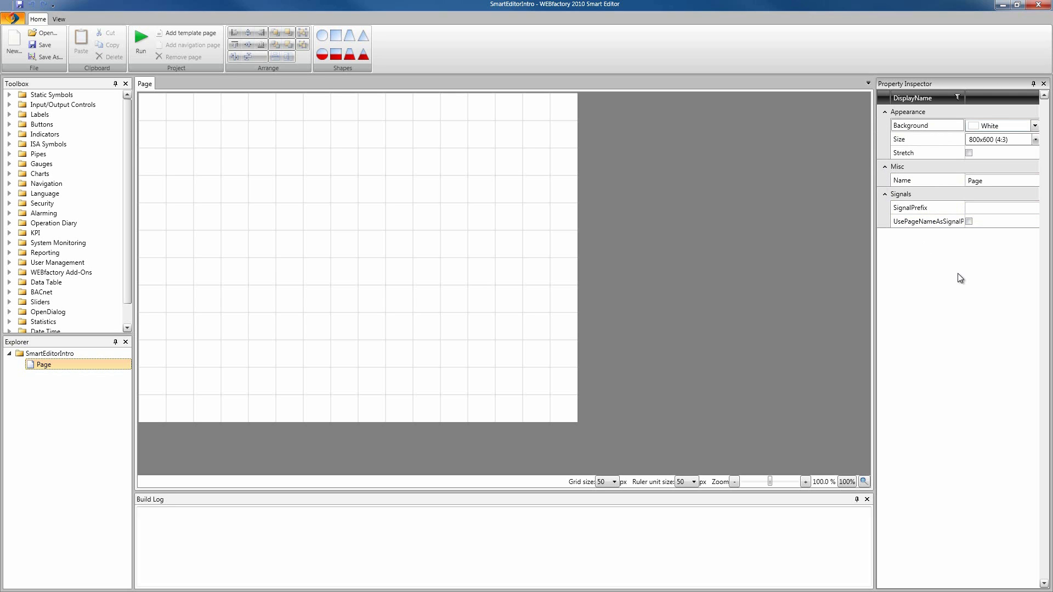
pyautogui.click(916, 137)
# Step: Set the Page size to 1600x900 (16:9)
pyautogui.click(998, 139)
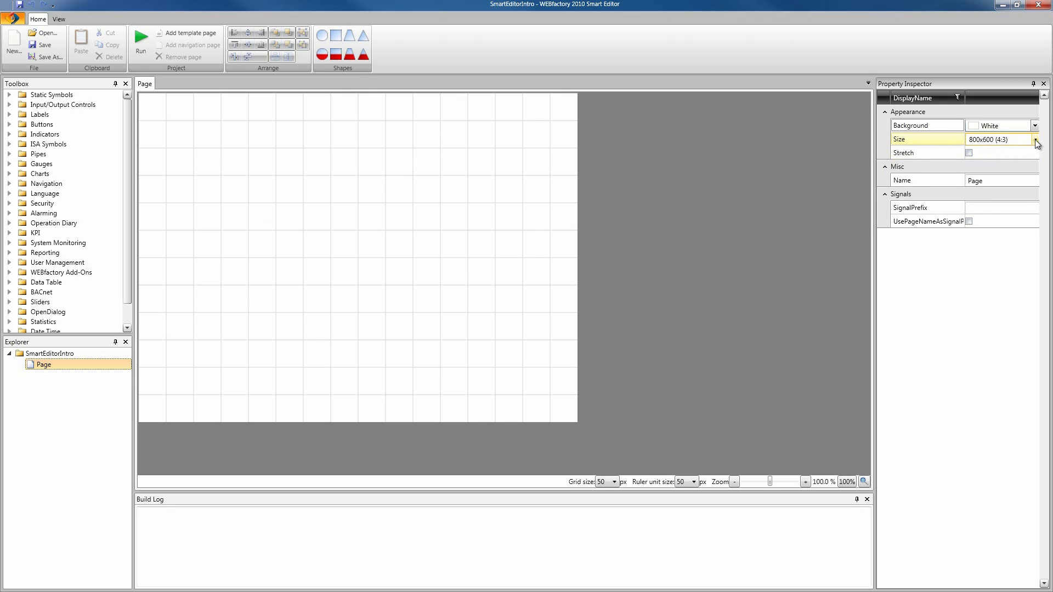
pyautogui.click(1036, 140)
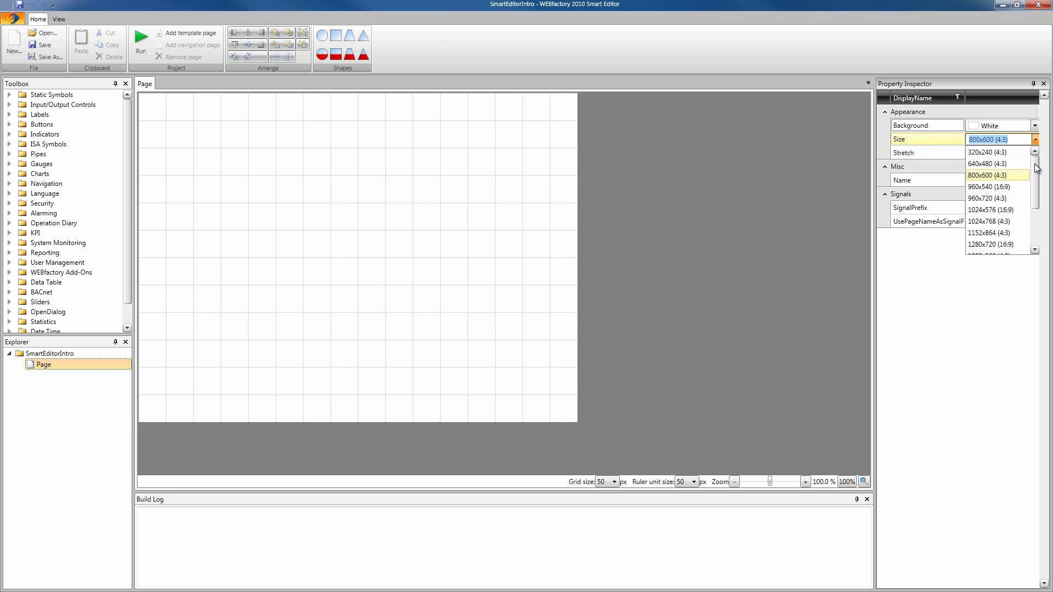
pyautogui.moveTo(1038, 168); pyautogui.dragTo(1037, 204)
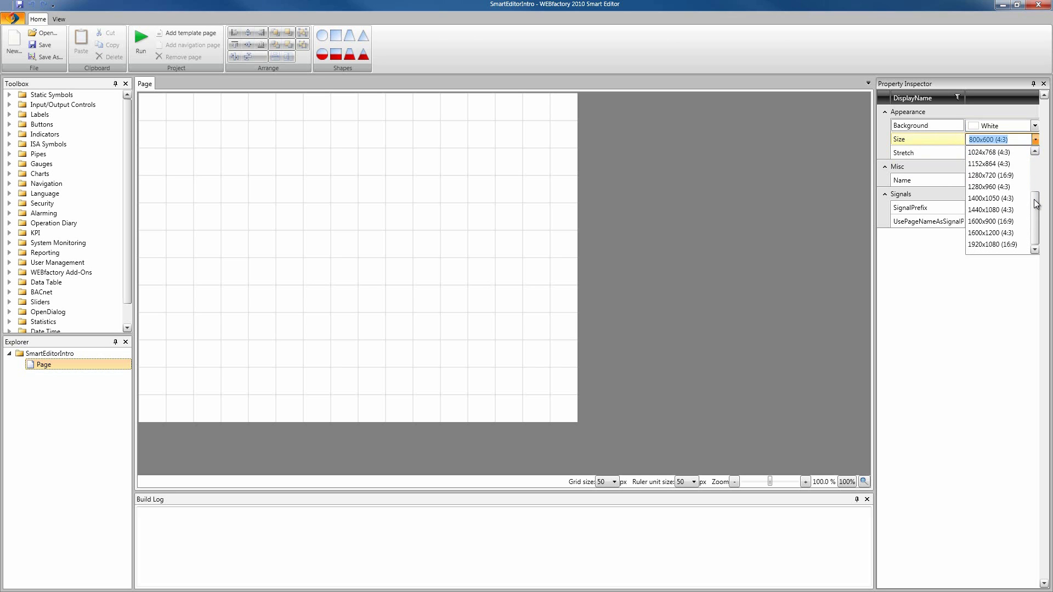
pyautogui.click(996, 221)
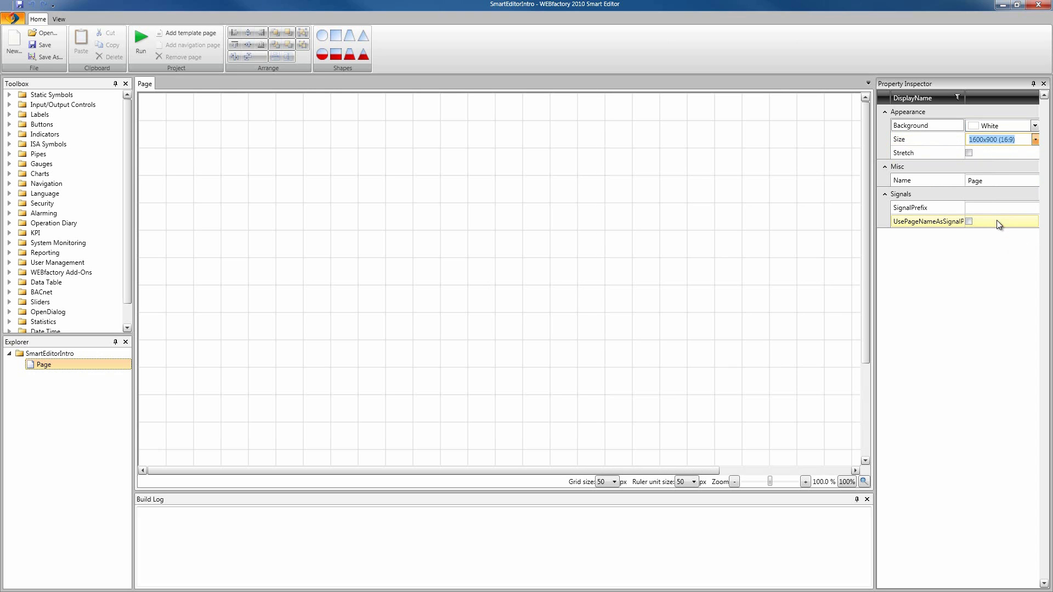
# Step: Zoom the page view out to 74% so the whole page fits
pyautogui.click(735, 482)
pyautogui.click(739, 481)
pyautogui.click(739, 482)
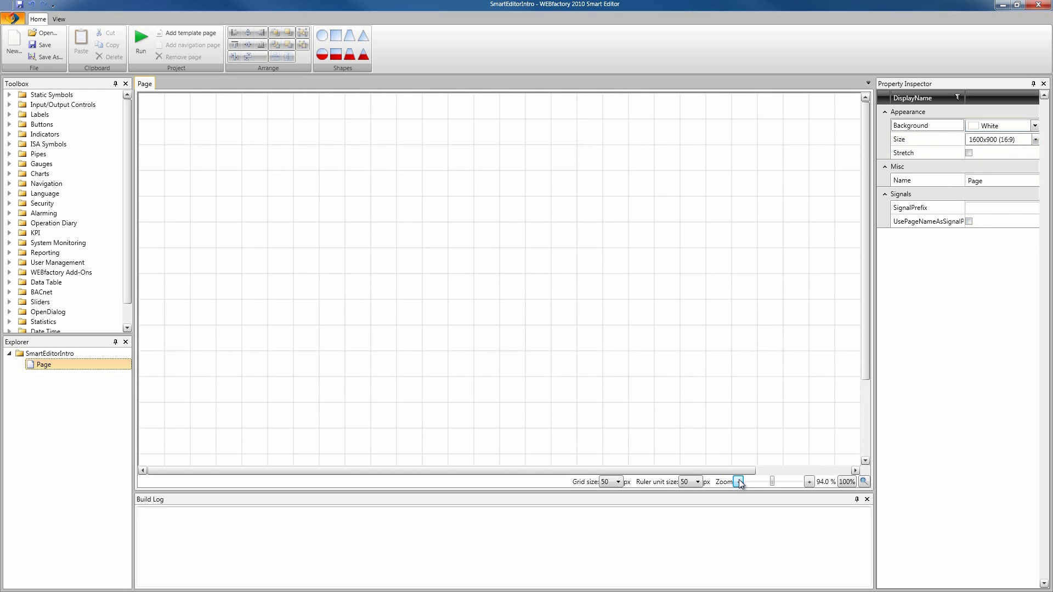
pyautogui.click(738, 482)
pyautogui.click(739, 482)
pyautogui.click(739, 482)
pyautogui.click(739, 481)
pyautogui.click(739, 481)
pyautogui.click(739, 482)
pyautogui.click(739, 481)
pyautogui.click(738, 481)
pyautogui.click(739, 481)
pyautogui.click(739, 481)
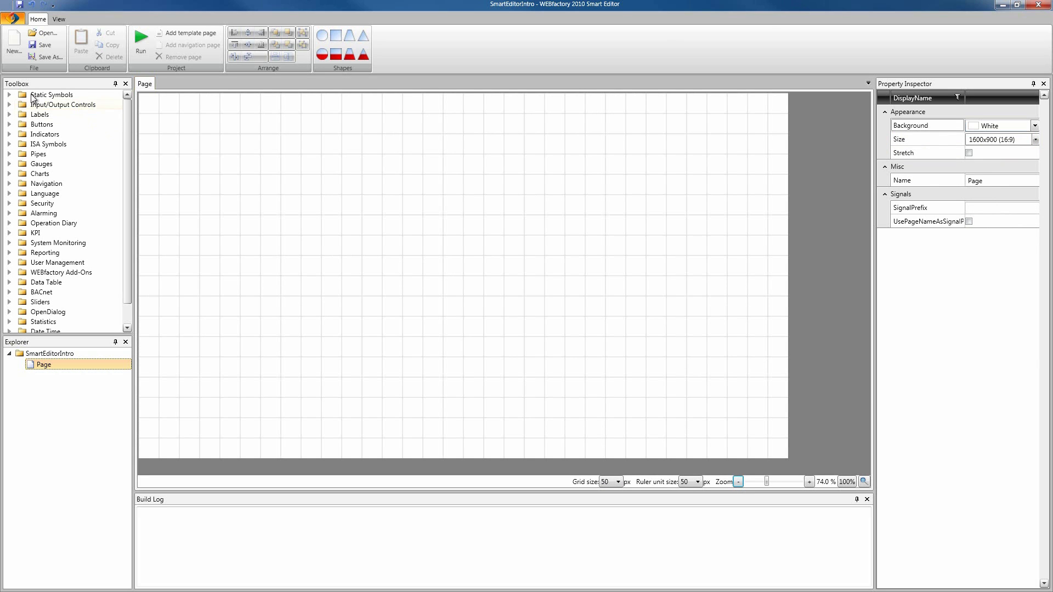
# Step: Place the red Background 6 symbol from Static Symbols > Backgrounds onto the page
pyautogui.click(9, 95)
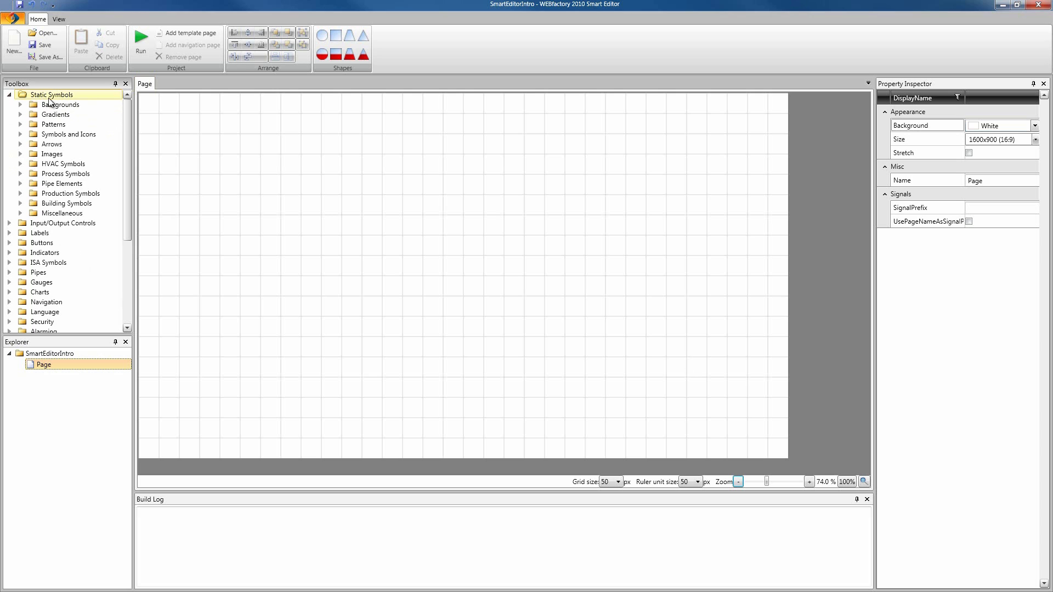
pyautogui.click(21, 110)
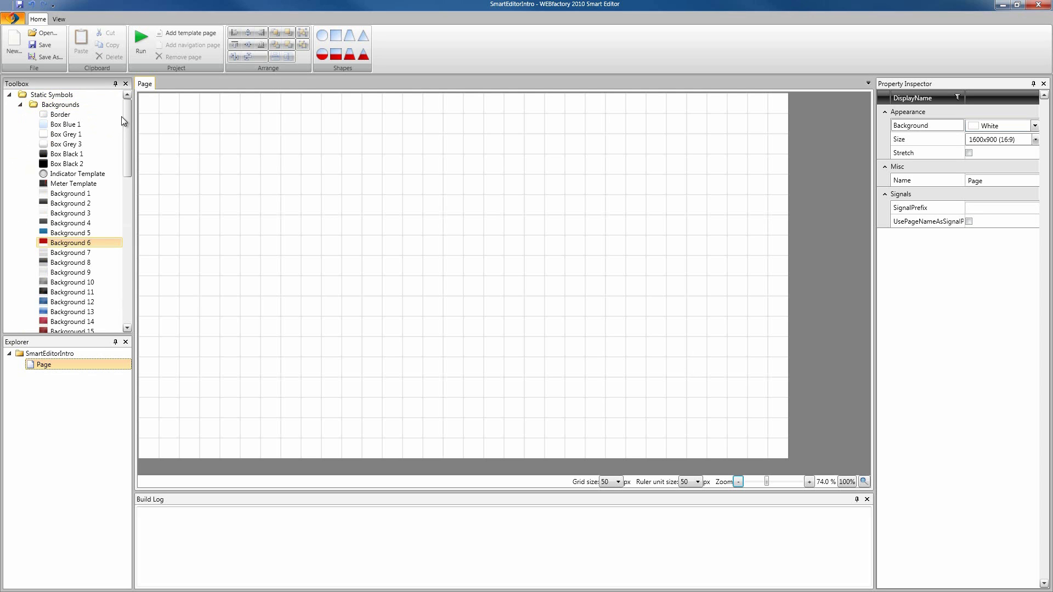
pyautogui.moveTo(128, 125); pyautogui.dragTo(122, 157)
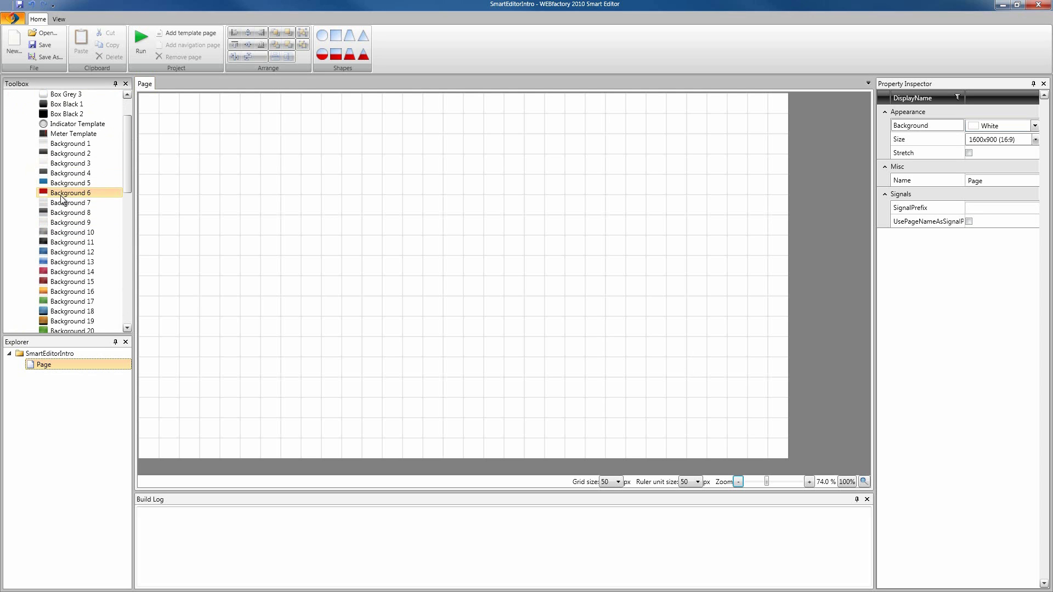
pyautogui.moveTo(58, 192); pyautogui.dragTo(275, 181)
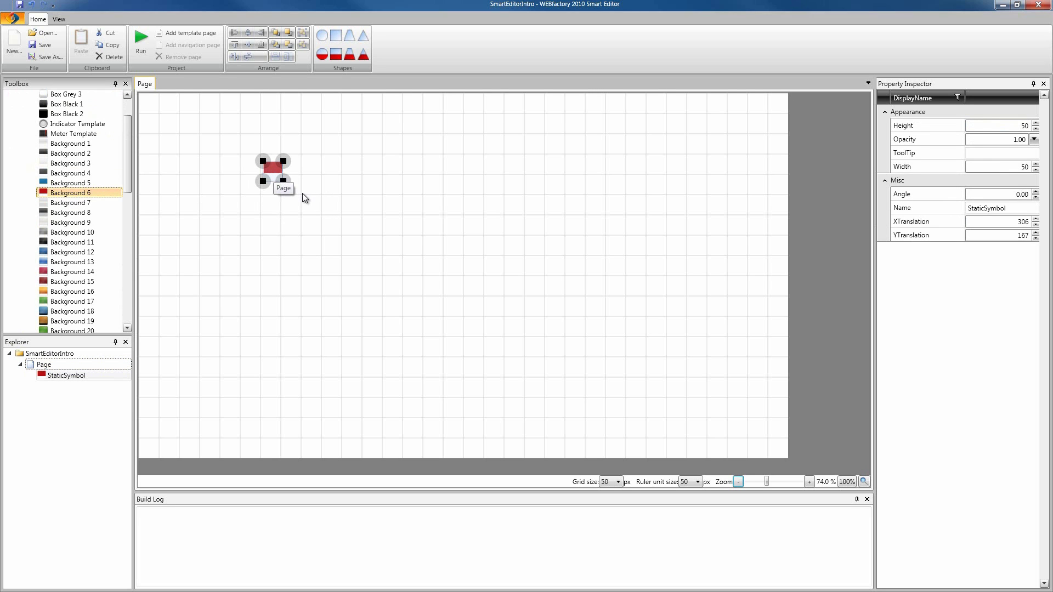
# Step: Move Background 6 to the page's top-left corner and stretch it to fill the page
pyautogui.moveTo(283, 181); pyautogui.dragTo(426, 267)
pyautogui.moveTo(341, 217); pyautogui.dragTo(209, 134)
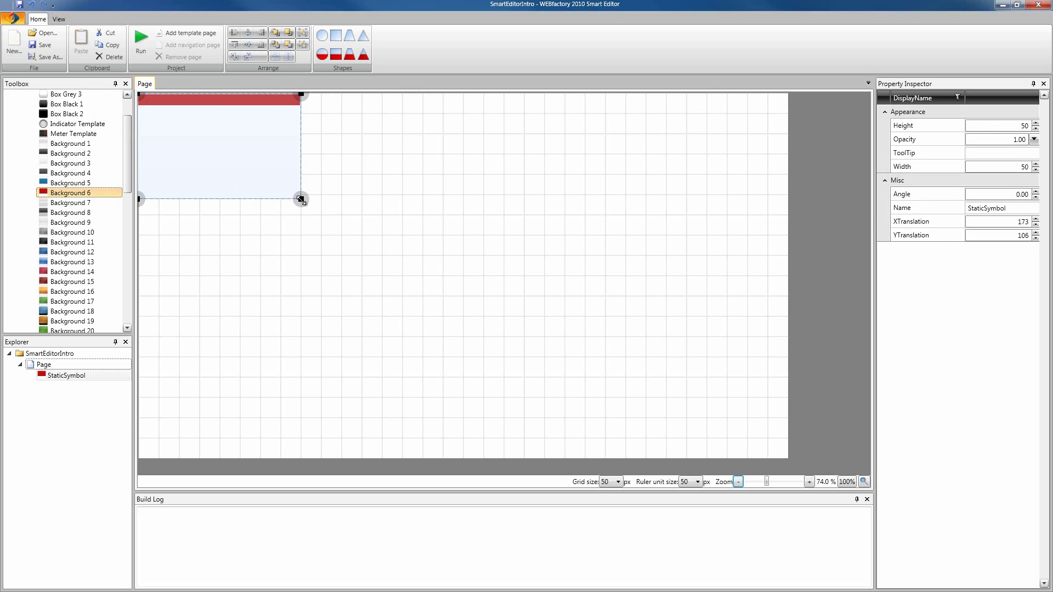
pyautogui.moveTo(300, 199); pyautogui.dragTo(789, 457)
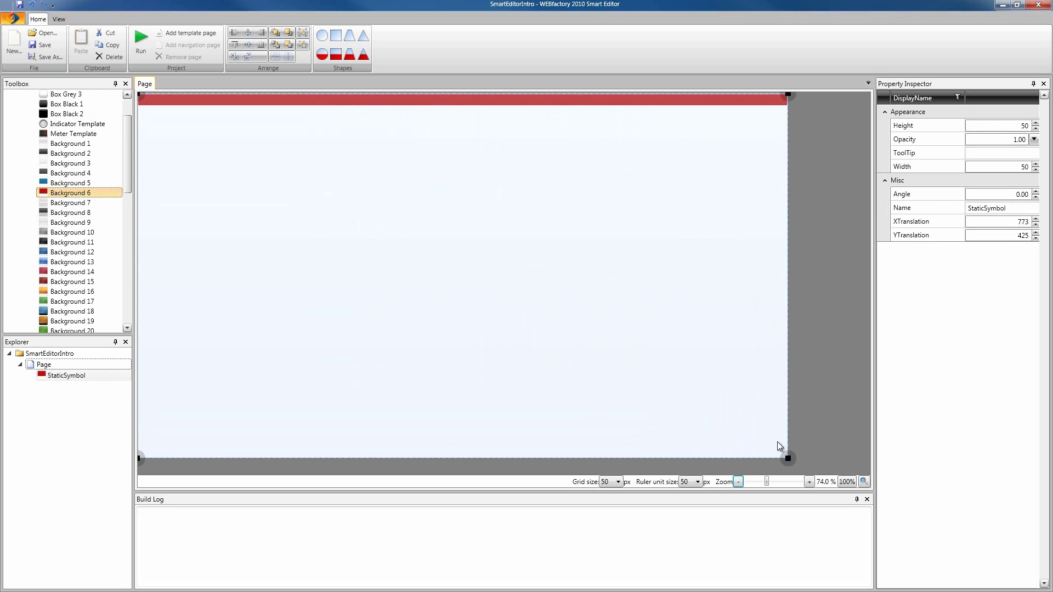
pyautogui.click(636, 324)
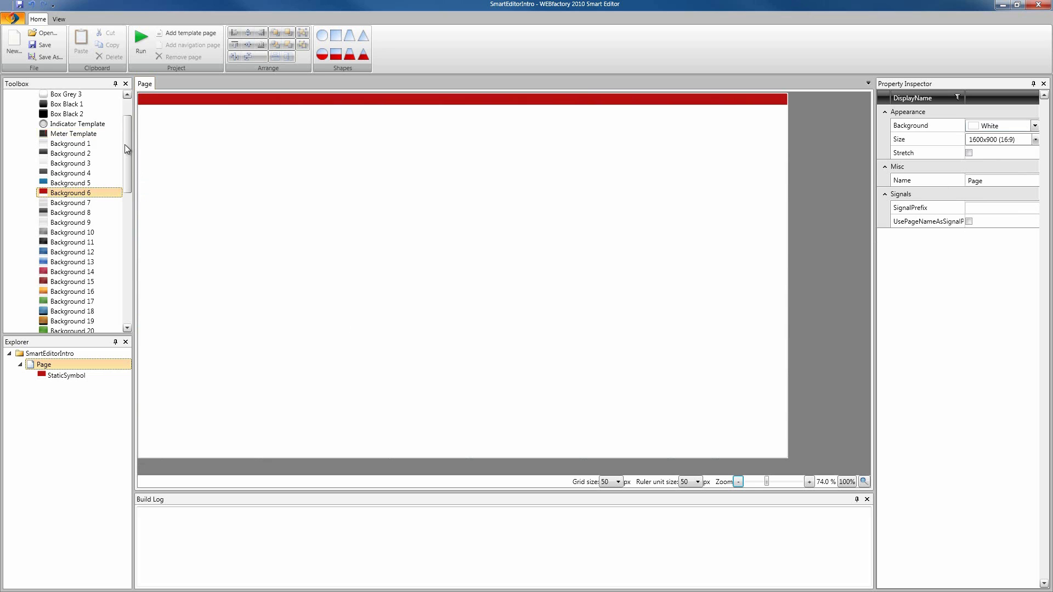
# Step: Add a simple numeric display from Input/Output Controls onto the page
pyautogui.moveTo(124, 144); pyautogui.dragTo(124, 91)
pyautogui.click(19, 105)
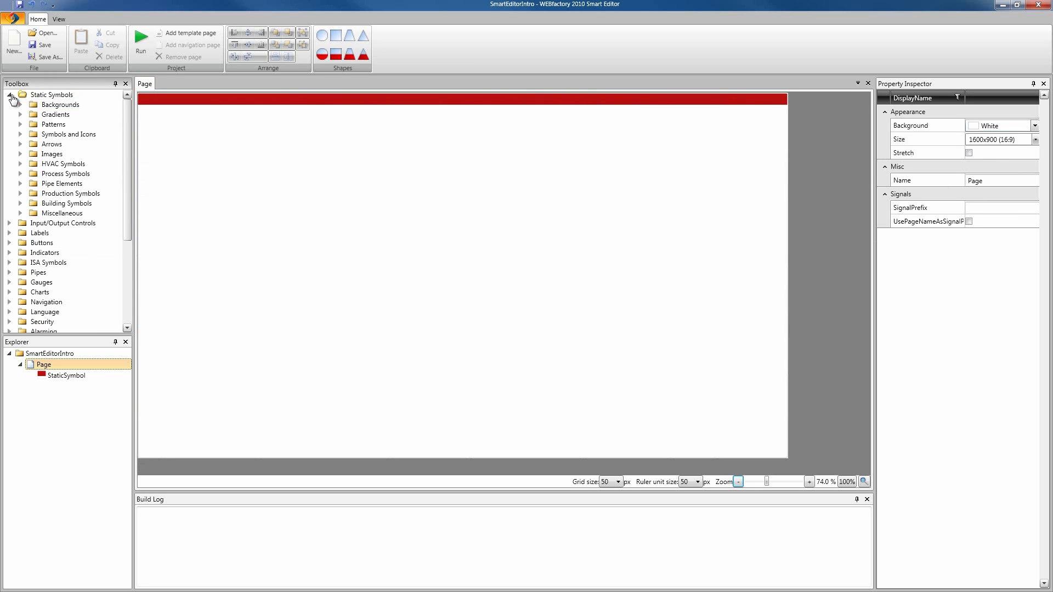
pyautogui.click(9, 95)
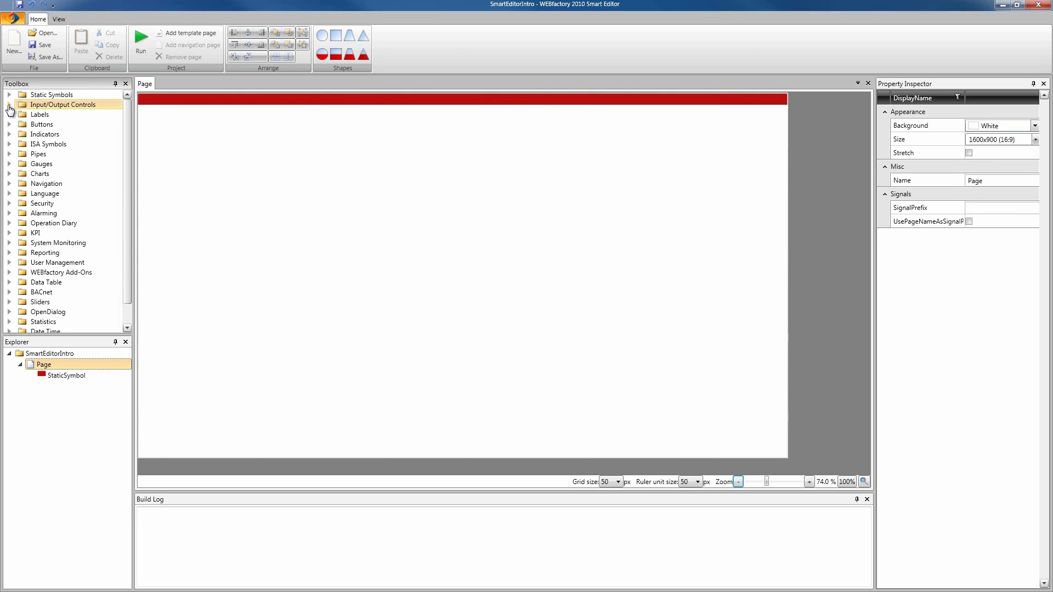
pyautogui.click(9, 106)
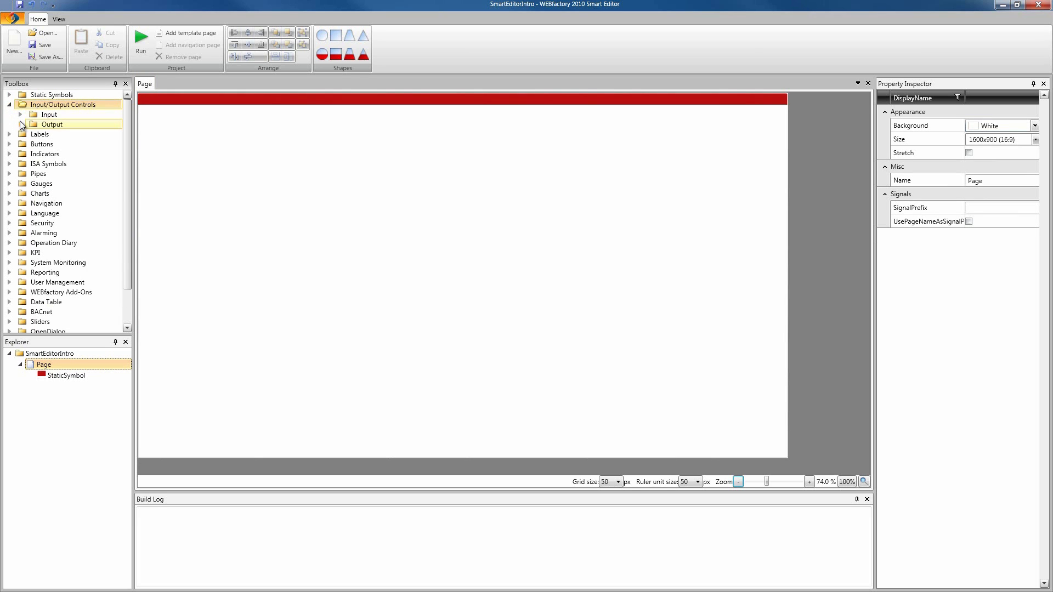
pyautogui.click(20, 125)
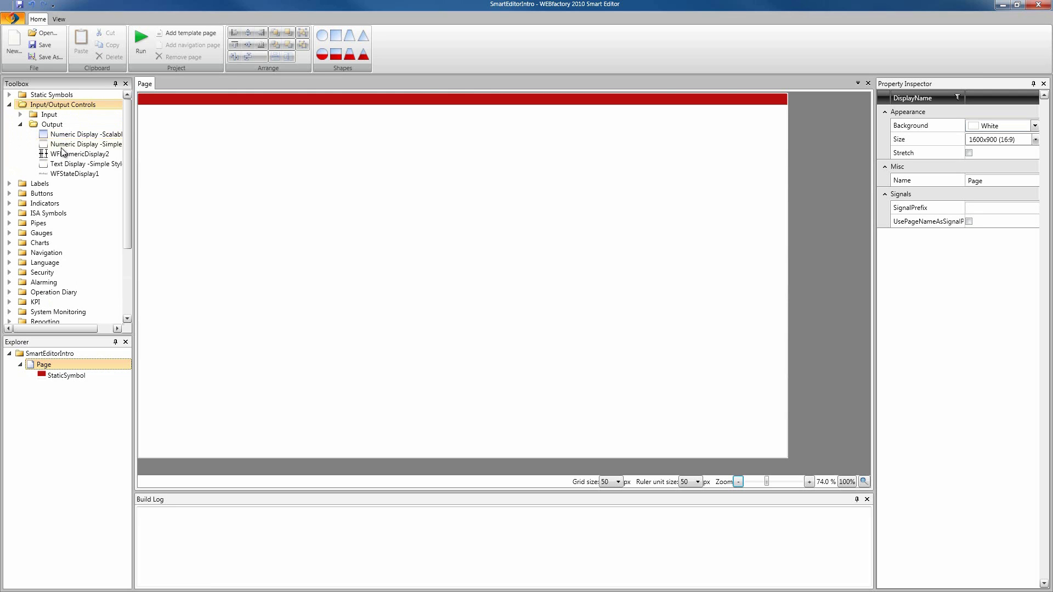
pyautogui.moveTo(63, 145); pyautogui.dragTo(536, 209)
# Step: Select WFNumericDisplay1 and scroll its properties to the empty SignalName row
pyautogui.click(545, 186)
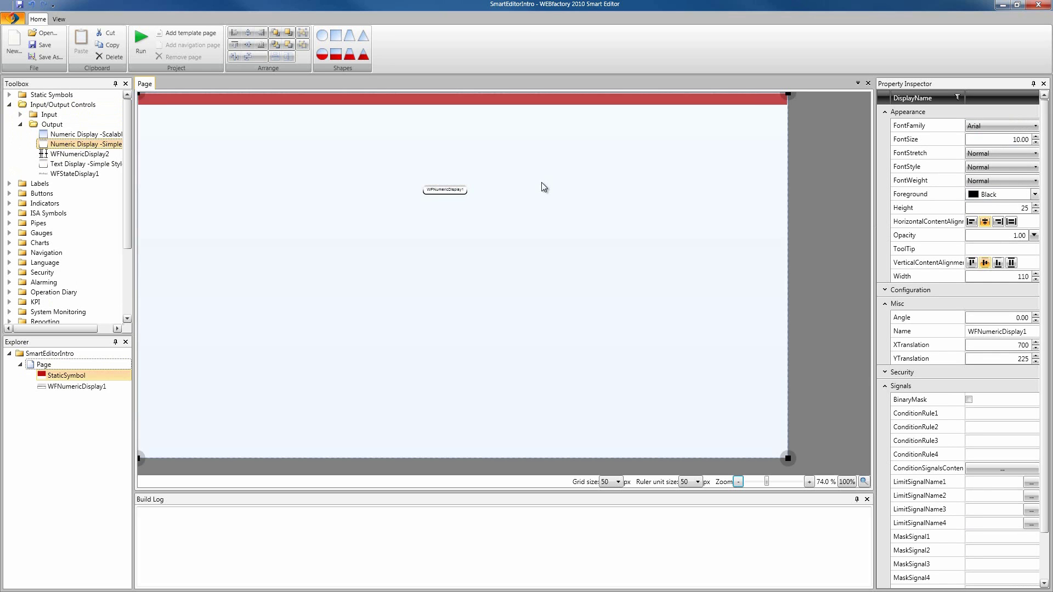
pyautogui.click(451, 195)
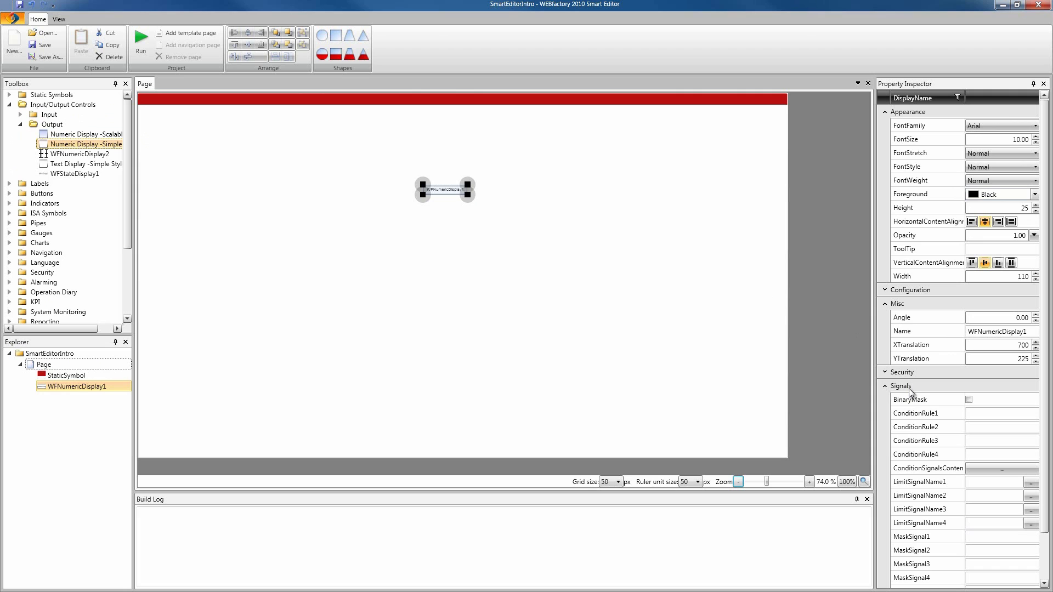
pyautogui.moveTo(1048, 387); pyautogui.dragTo(1050, 447)
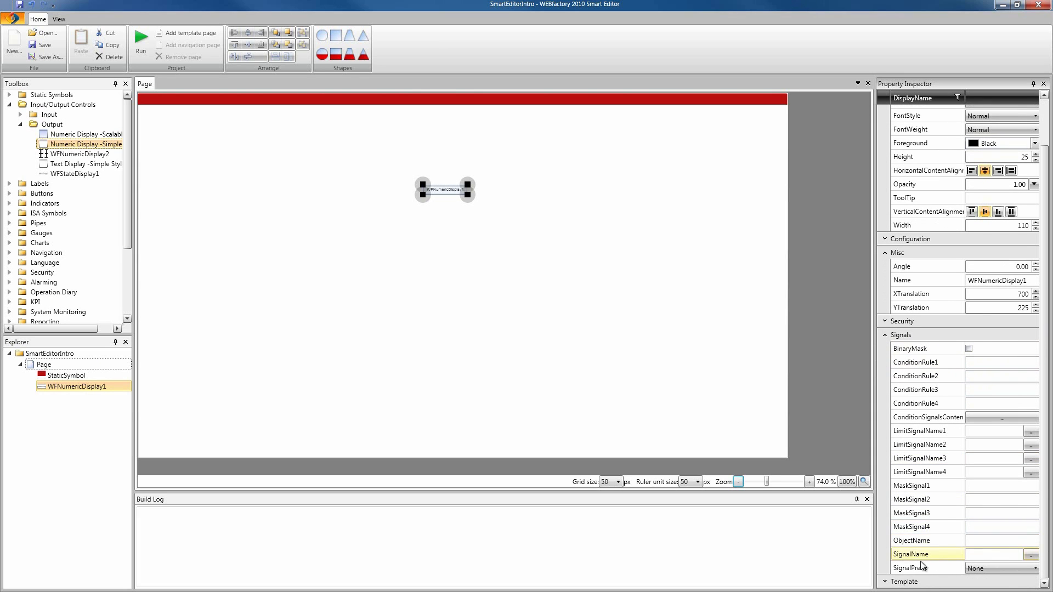
# Step: Set WFNumericDisplay1's SignalName to Setpoint 2
pyautogui.click(1031, 557)
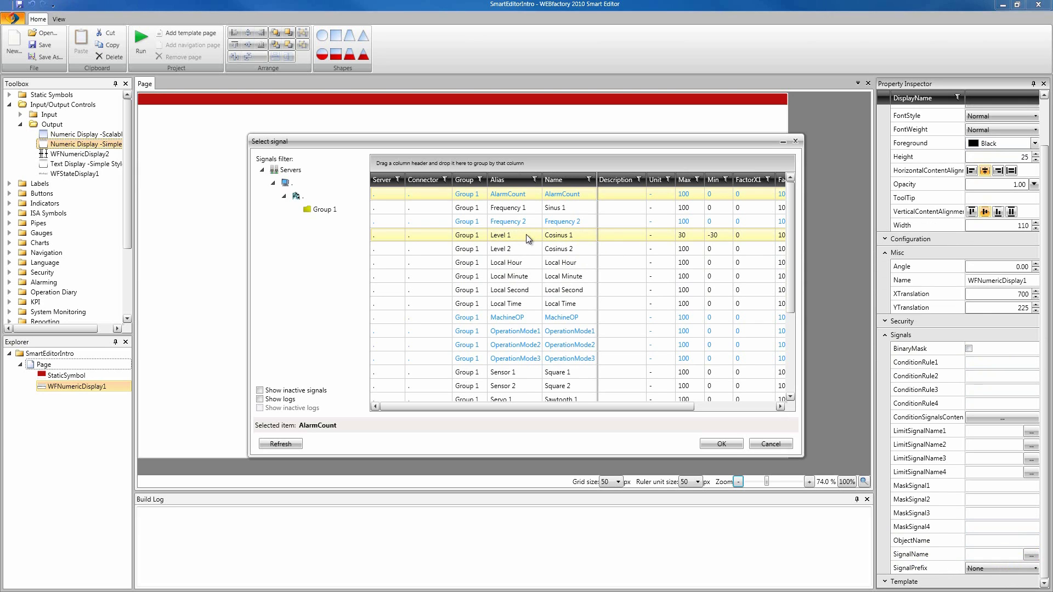
pyautogui.click(521, 289)
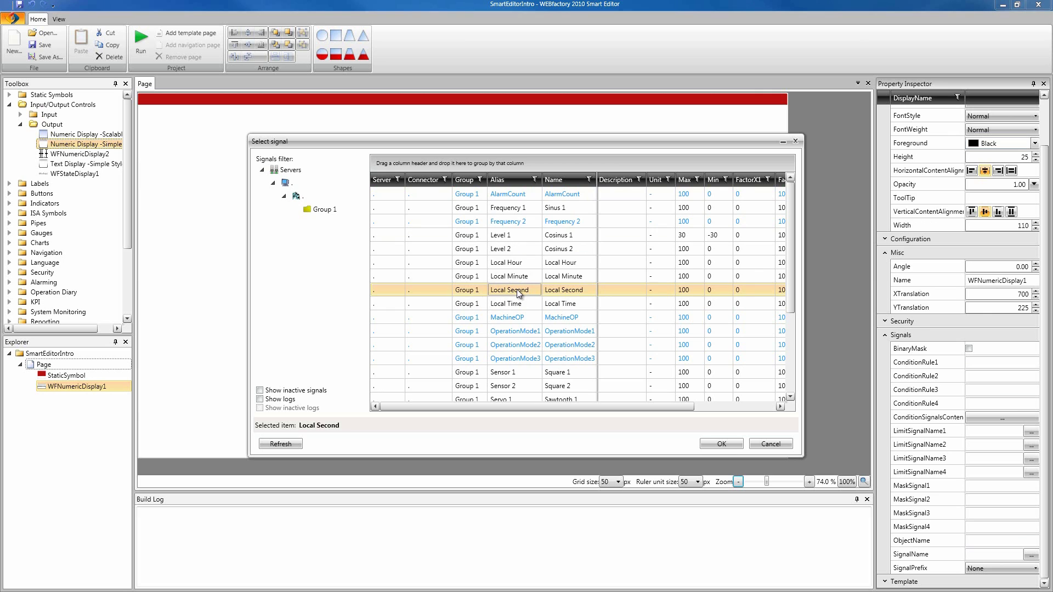
pyautogui.scroll(-3, 516, 284)
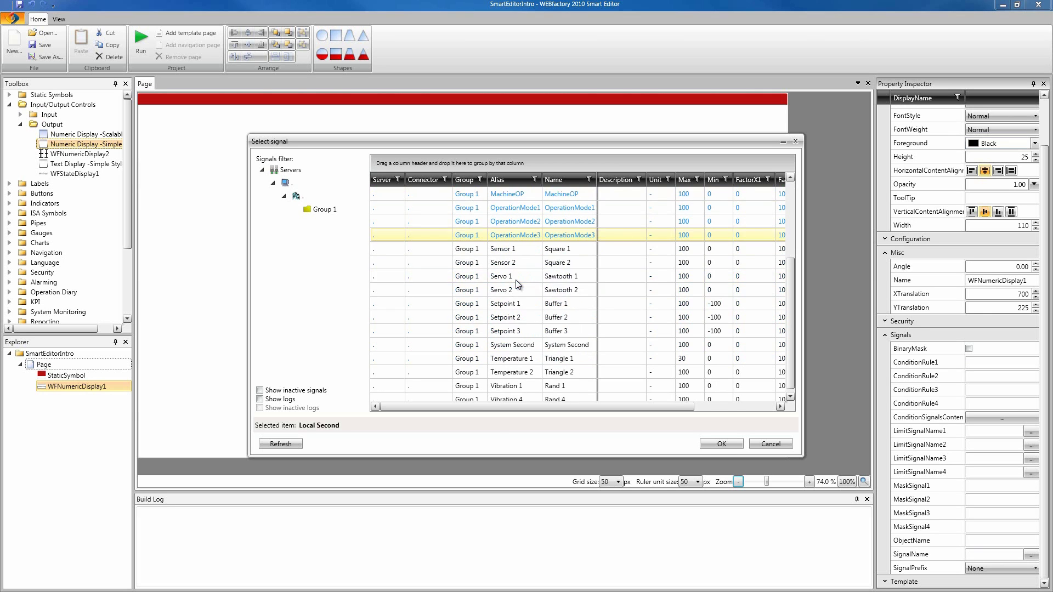
pyautogui.click(525, 316)
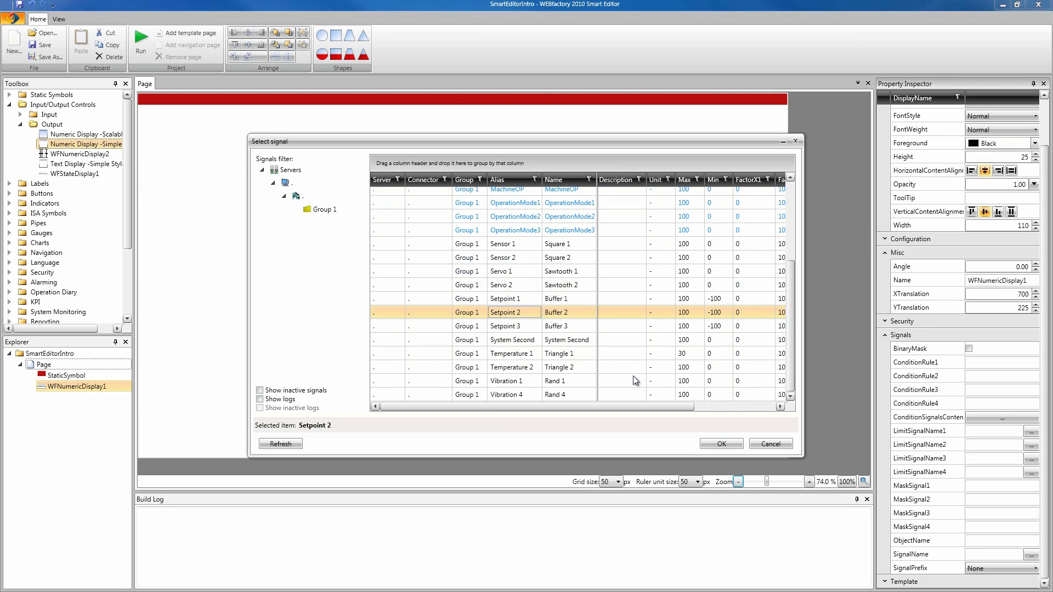
pyautogui.click(722, 443)
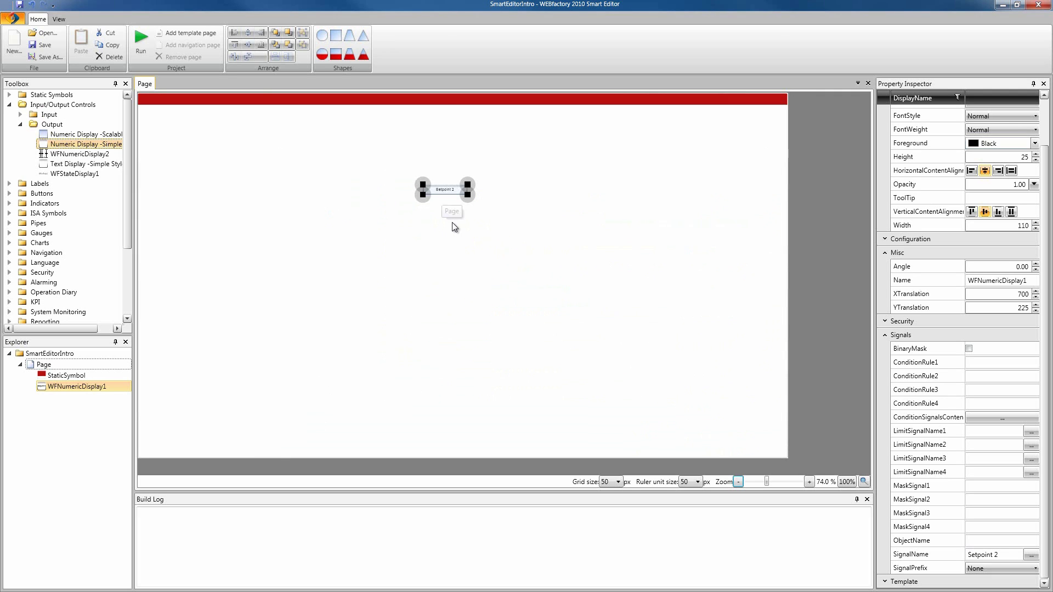
# Step: Zoom the page view in to 96% and reselect the Setpoint 2 display
pyautogui.click(452, 222)
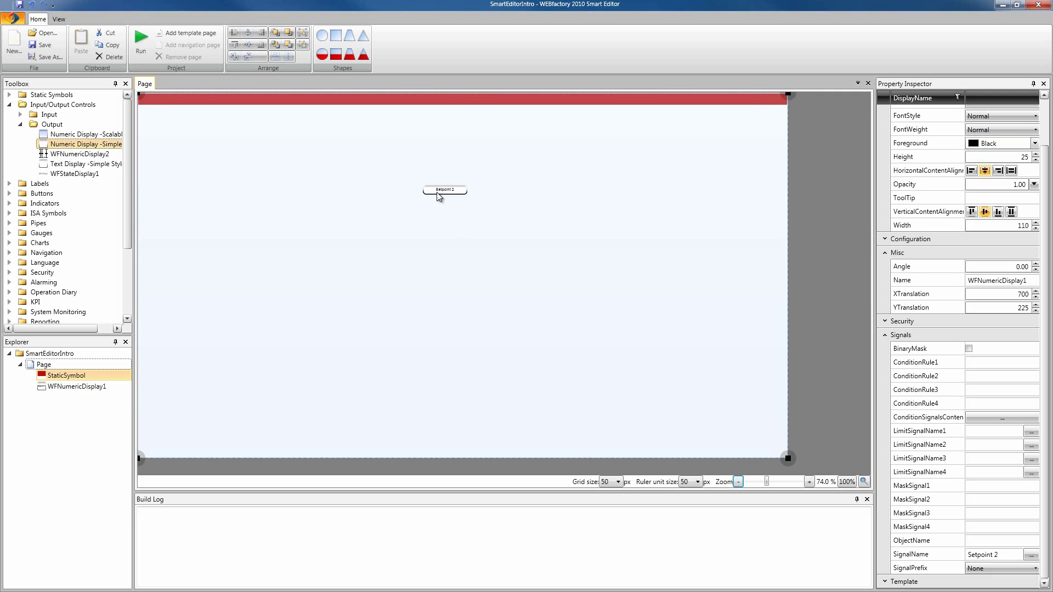
pyautogui.click(810, 481)
pyautogui.click(809, 482)
pyautogui.click(809, 481)
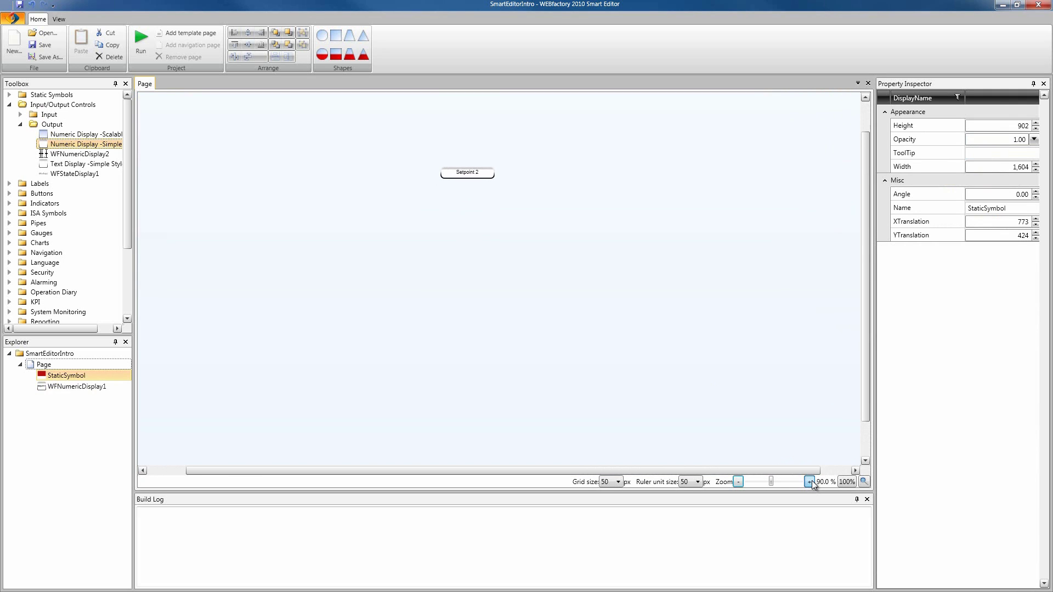
pyautogui.click(455, 167)
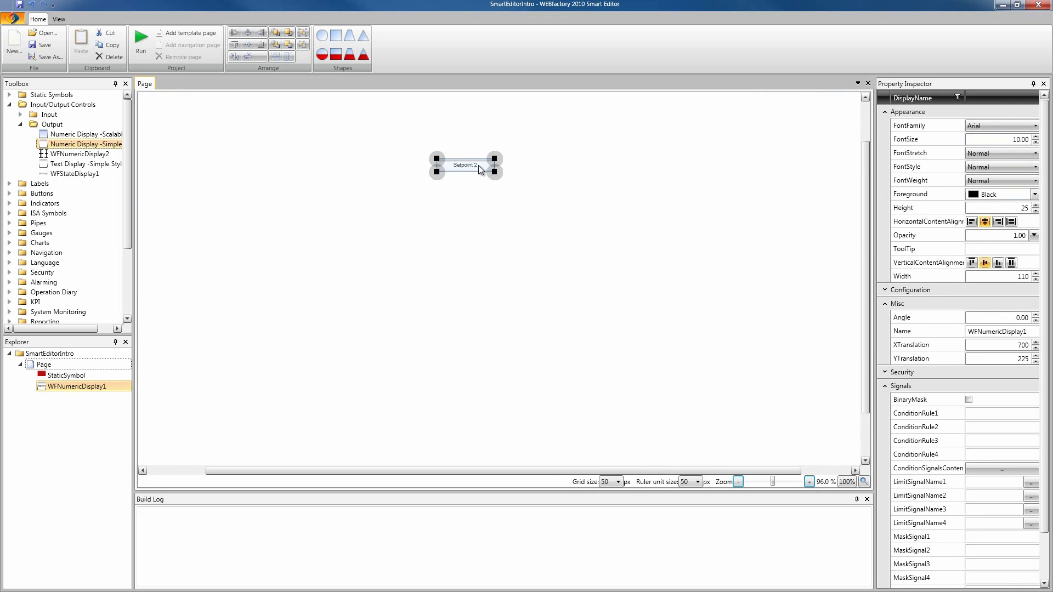
# Step: Run the project so the SmartEditorIntro page opens in Chrome, then reposition the browser
pyautogui.click(140, 41)
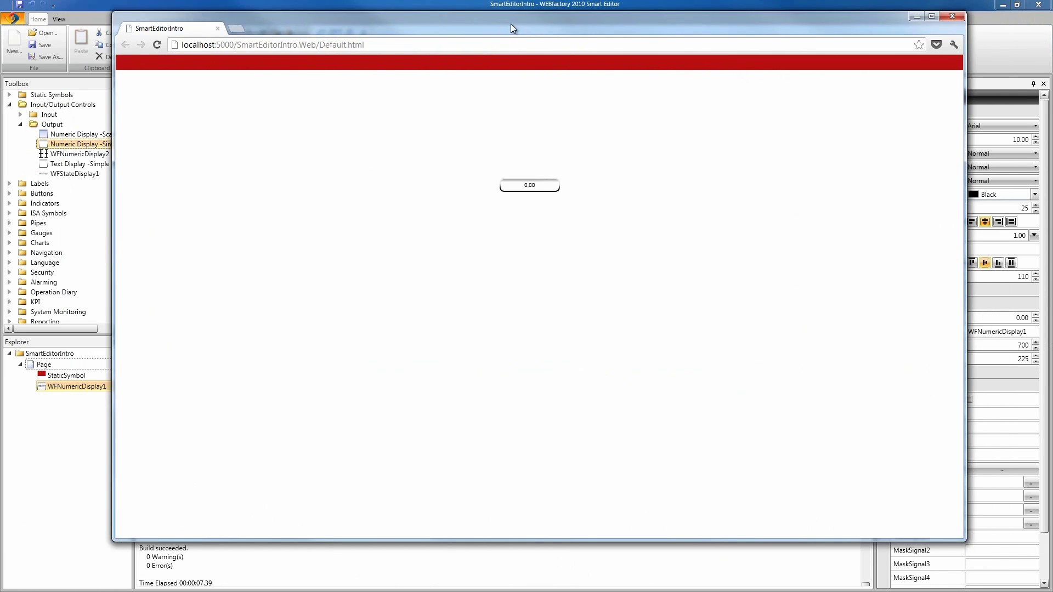
pyautogui.moveTo(511, 24); pyautogui.dragTo(503, 1)
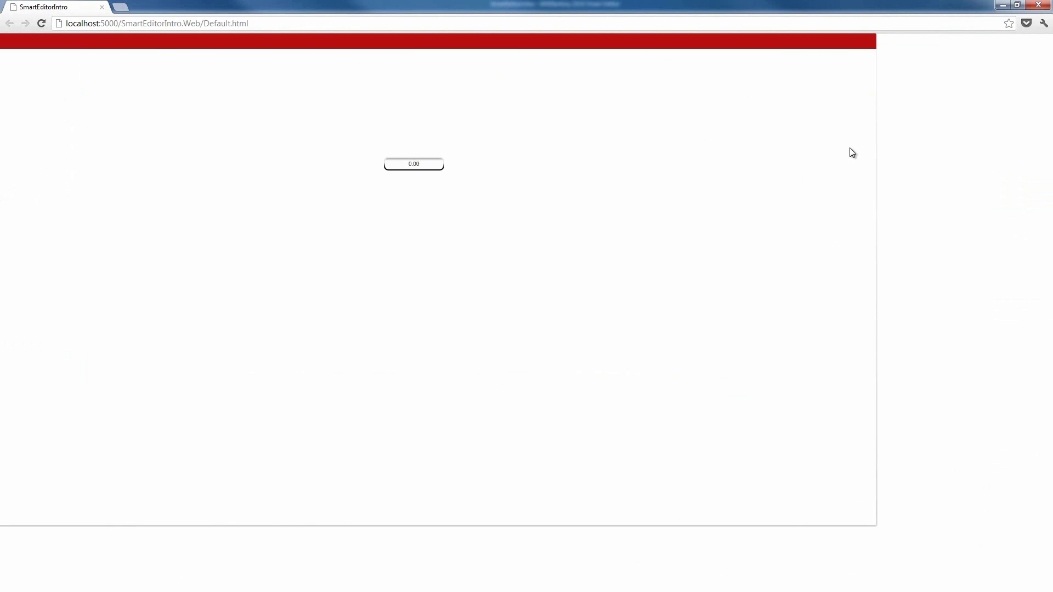
pyautogui.moveTo(558, 2)
pyautogui.mouseDown()
pyautogui.moveTo(538, 19)
pyautogui.moveTo(555, 13)
pyautogui.mouseUp()
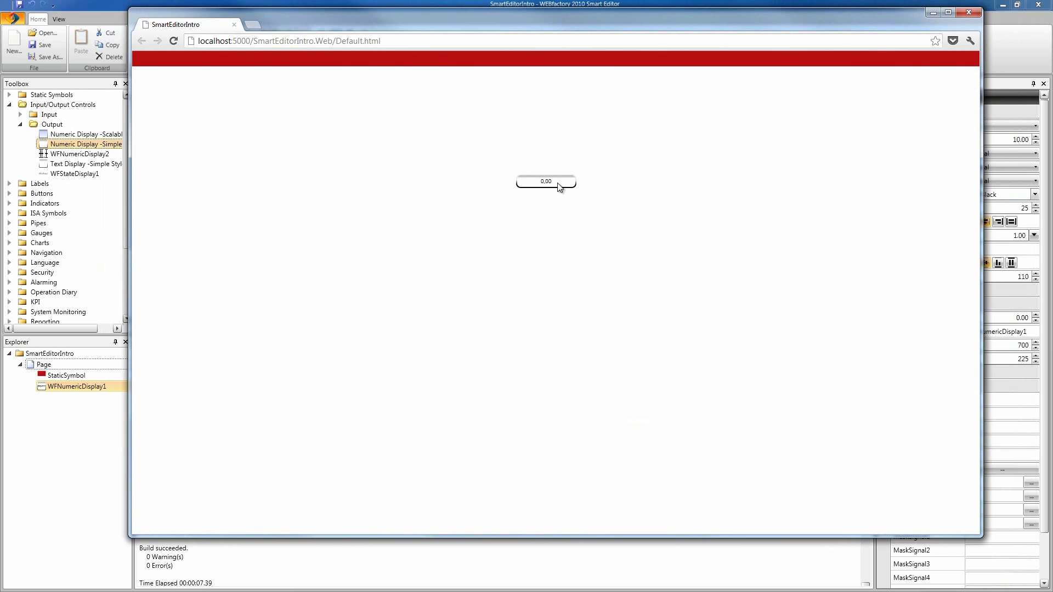
pyautogui.moveTo(361, 26); pyautogui.dragTo(280, 27)
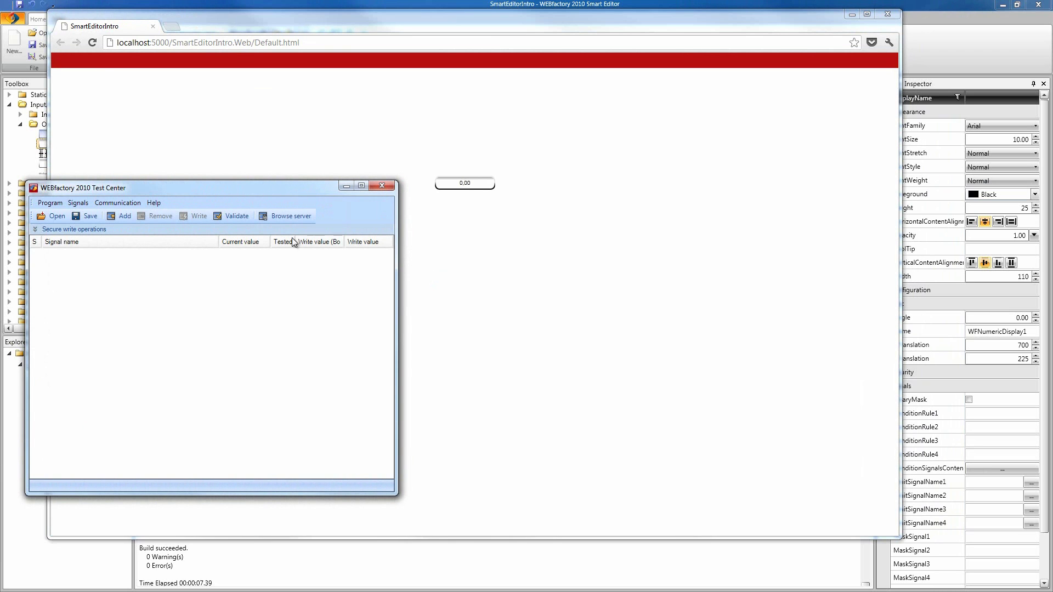
# Step: Browse the server in Test Center and import the Setpoint 2 signal
pyautogui.moveTo(103, 189); pyautogui.dragTo(598, 219)
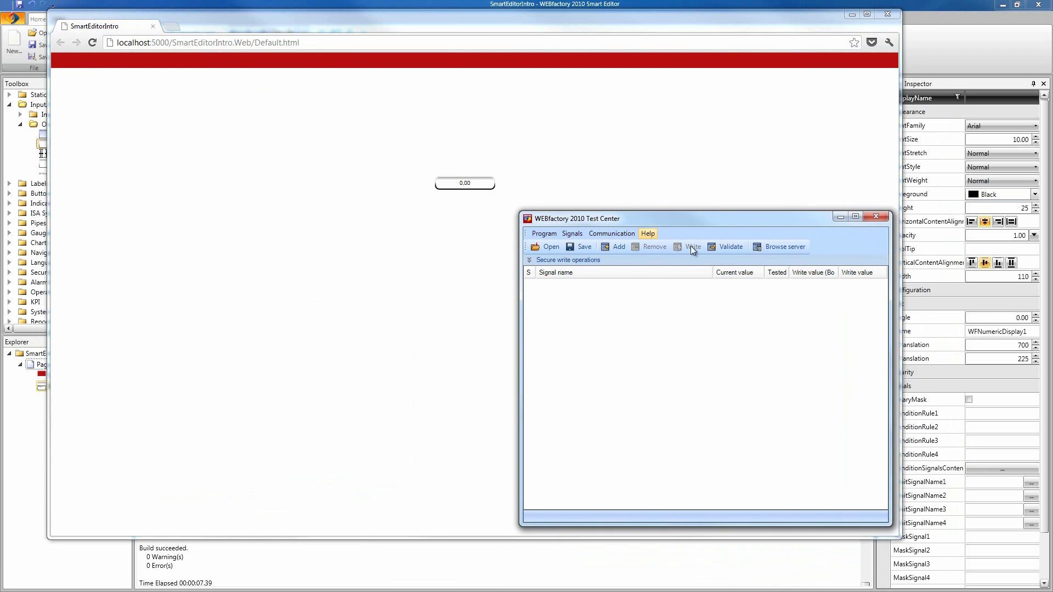
pyautogui.click(779, 247)
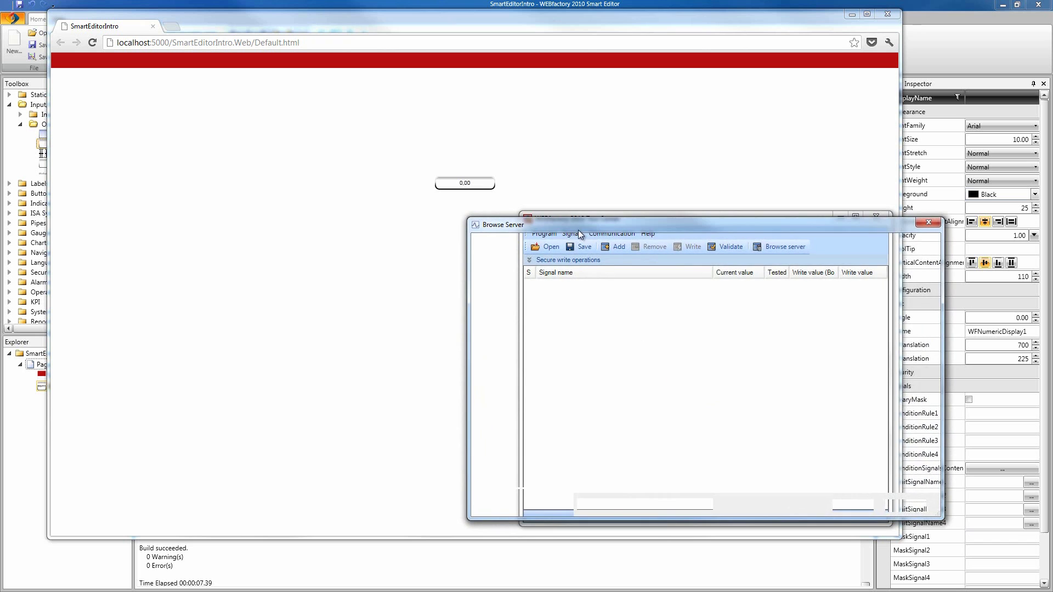
pyautogui.moveTo(575, 221); pyautogui.dragTo(483, 179)
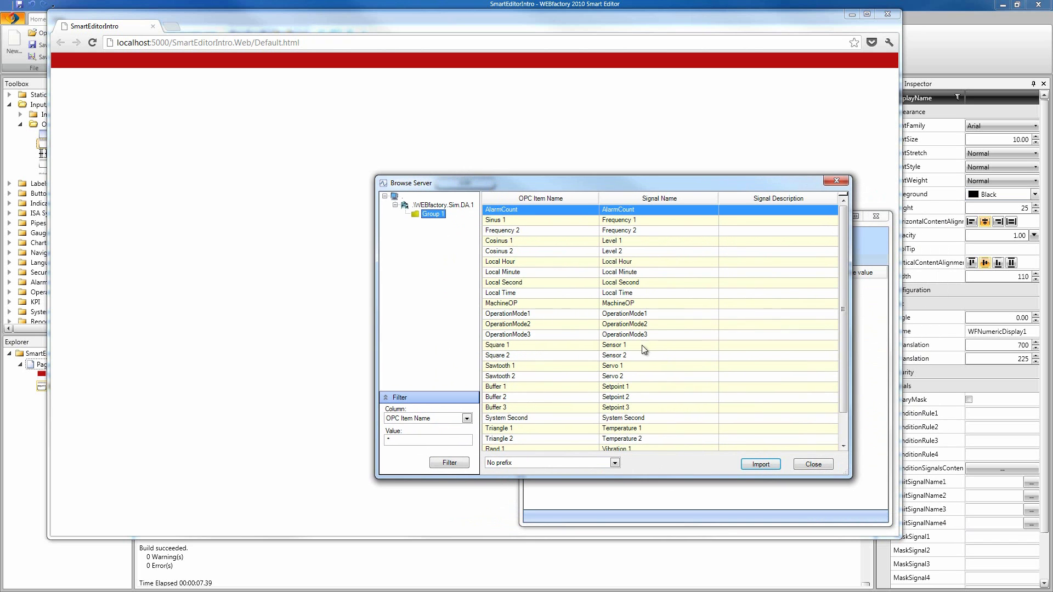
pyautogui.click(619, 399)
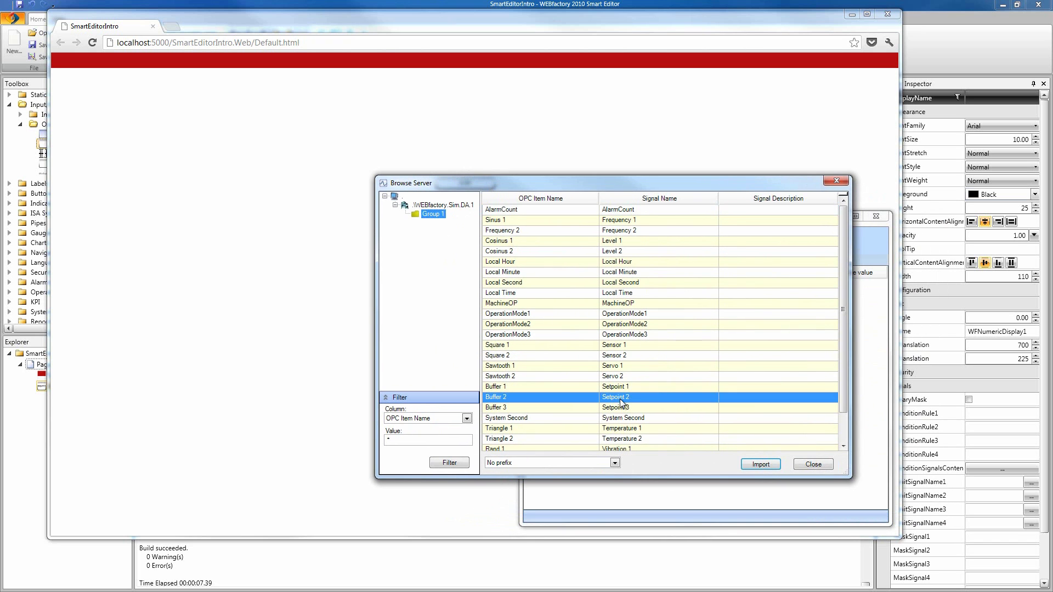
pyautogui.click(813, 465)
pyautogui.moveTo(676, 222); pyautogui.dragTo(618, 237)
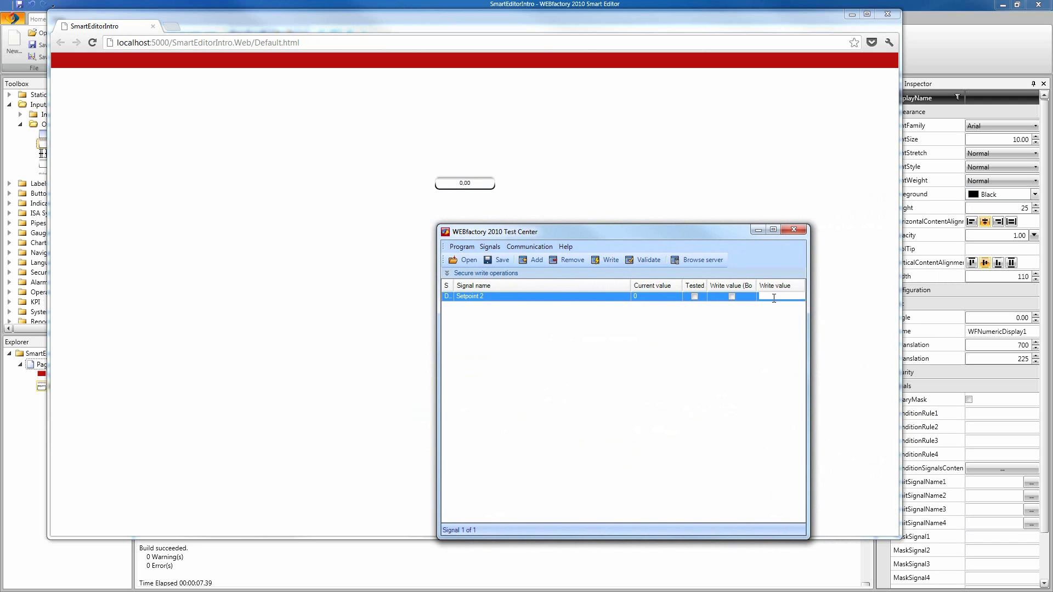
# Step: Write the value 22 to Setpoint 2
pyautogui.click(776, 360)
pyautogui.write('22')
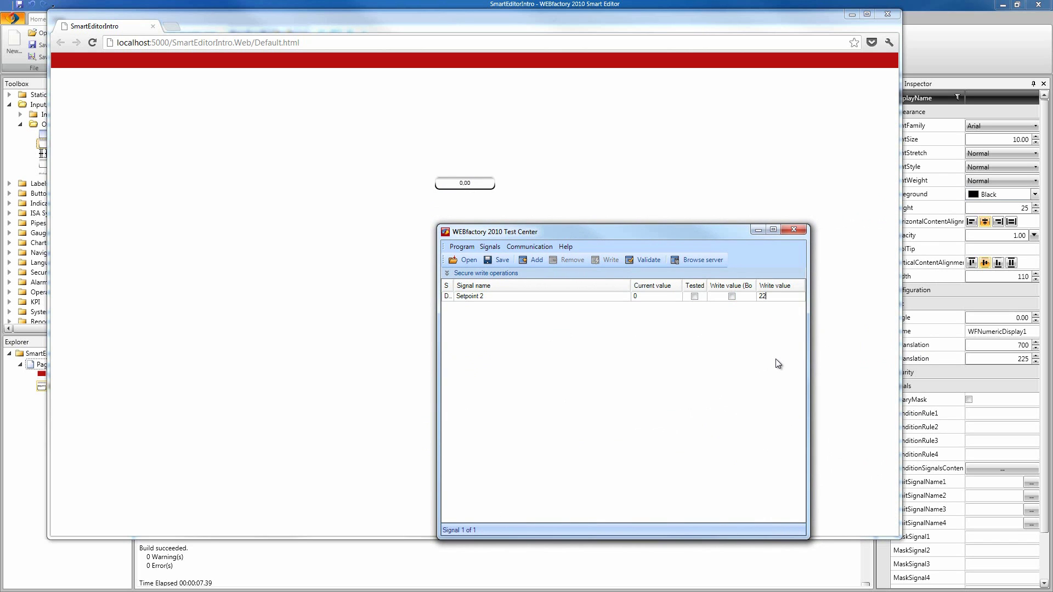
pyautogui.press('Return')
pyautogui.moveTo(528, 230); pyautogui.dragTo(676, 253)
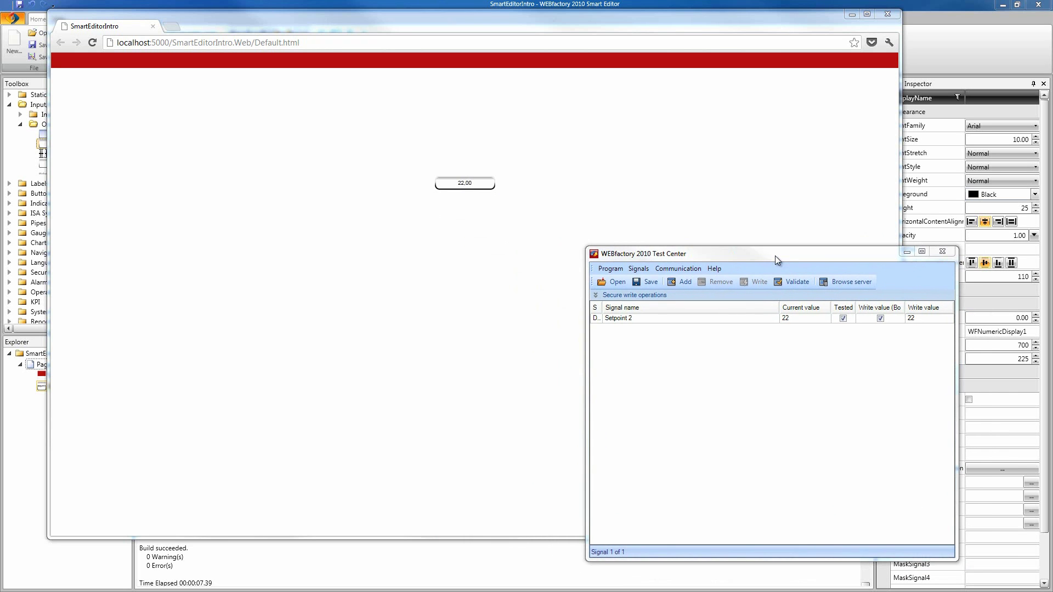